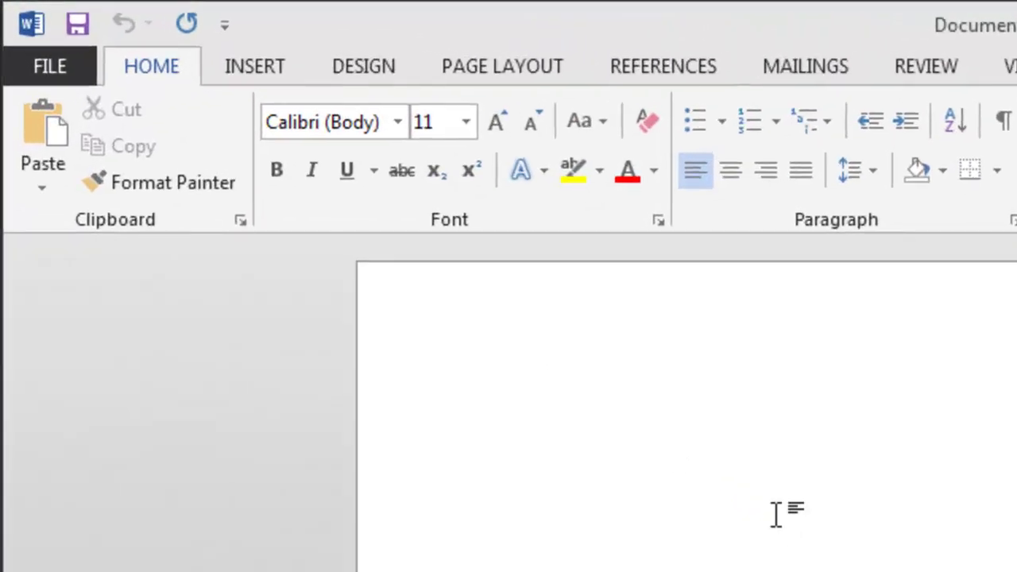
Step: Type a four-line return address: sender name, street, city with country, and ZIP code
type("K12 Tech ")
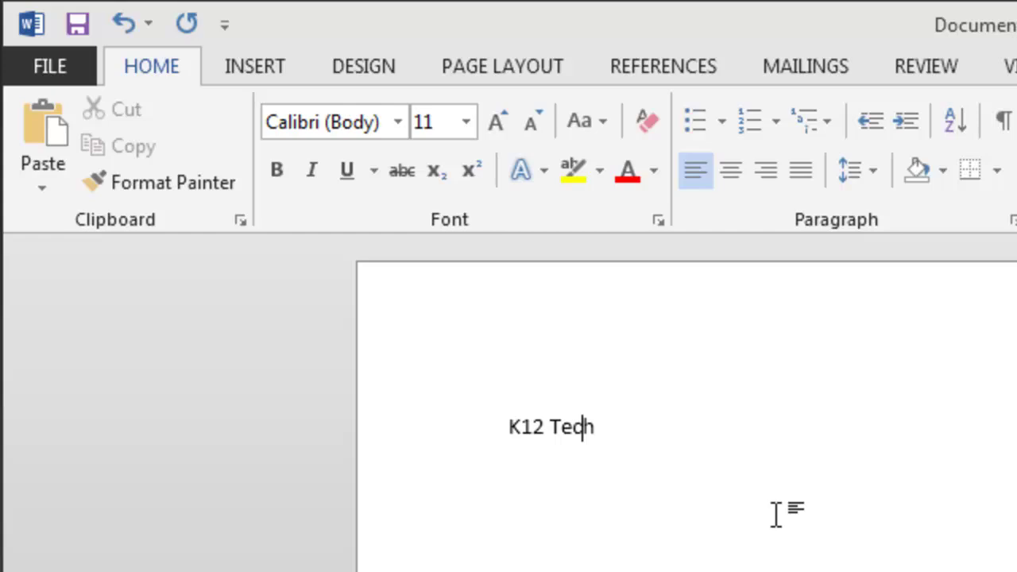
type("GUy")
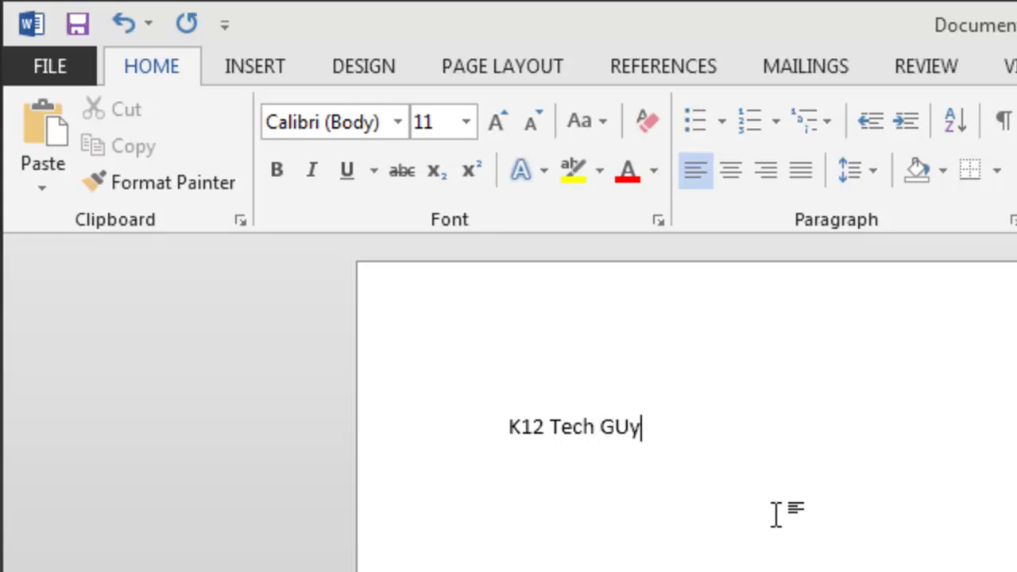
key("Return")
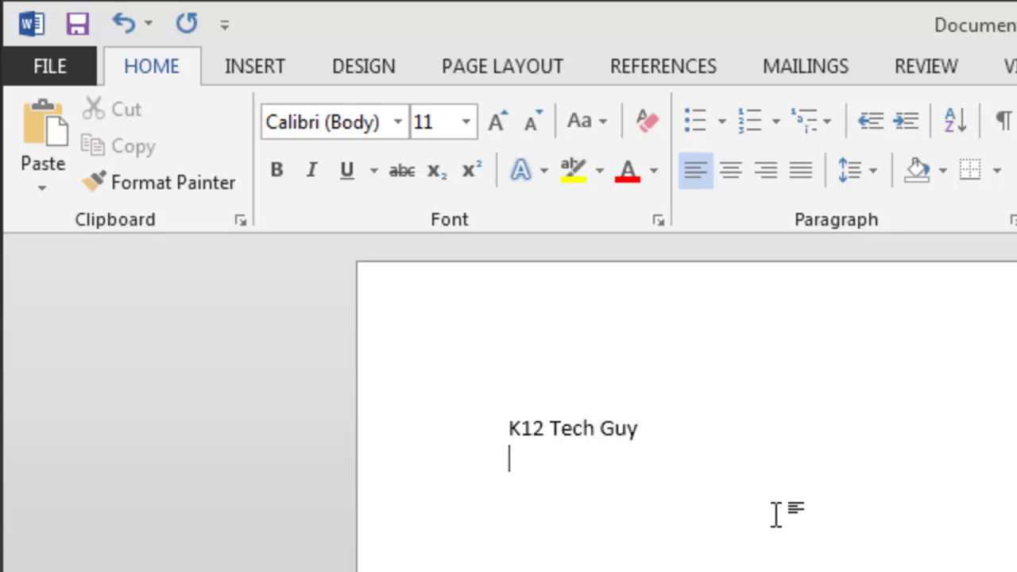
type("123")
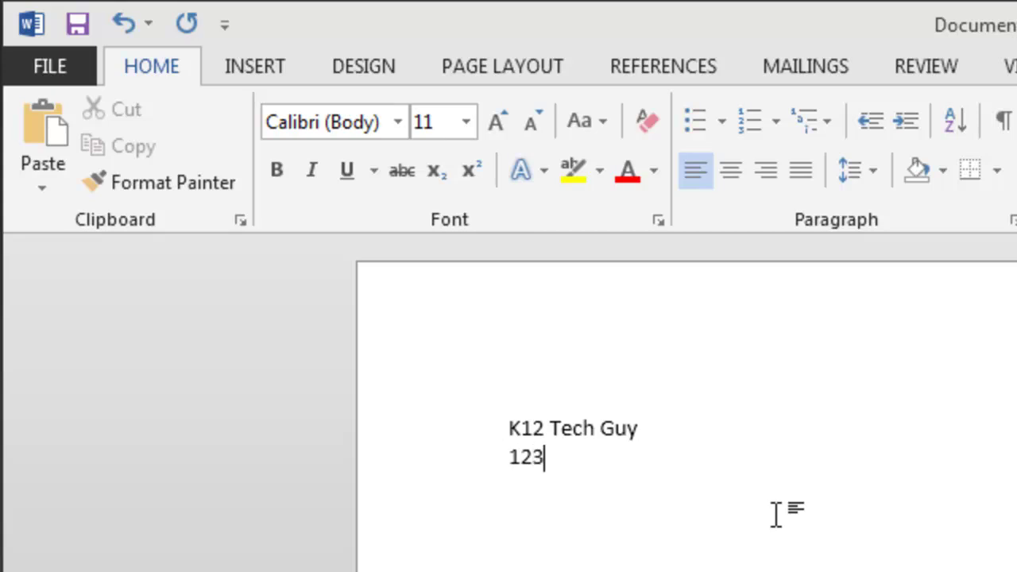
type(" Main Street")
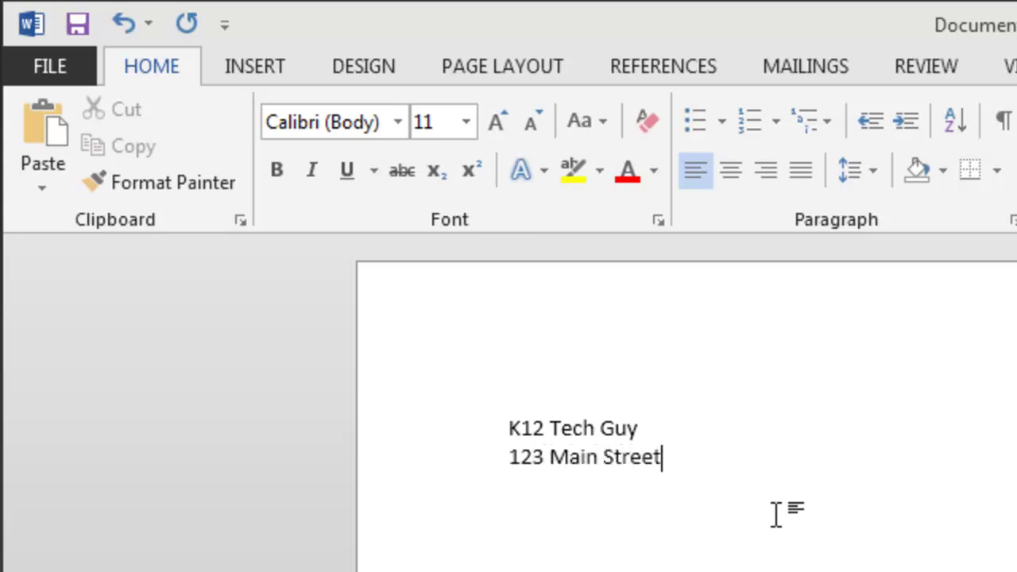
key("Return")
type("Some City, ")
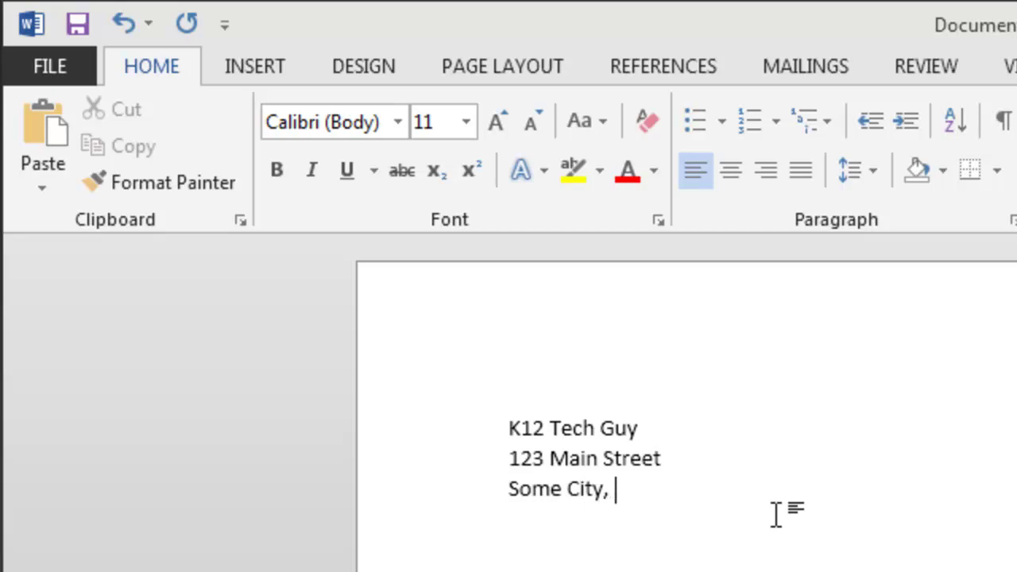
type("USA")
key("Return")
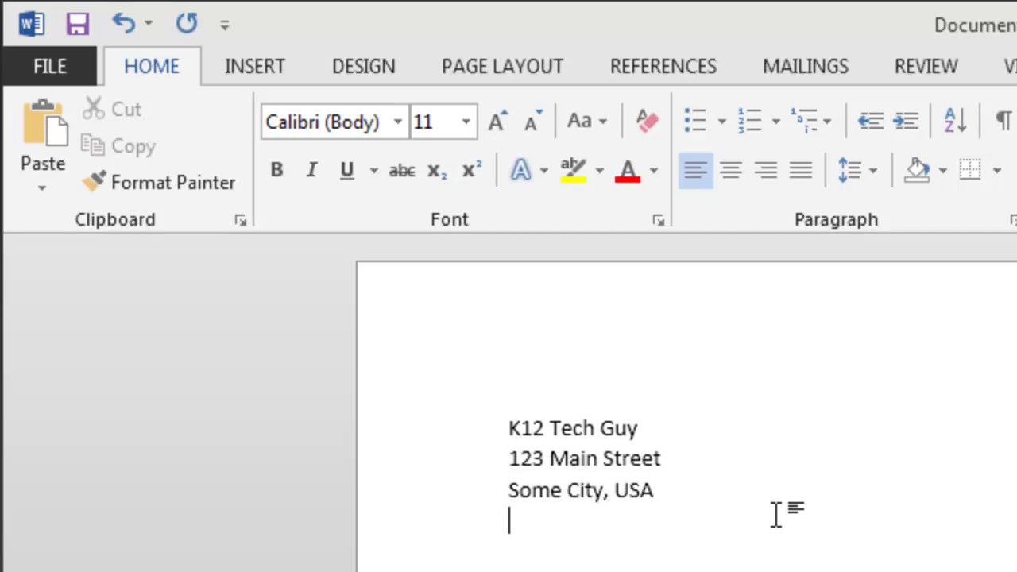
type("12345")
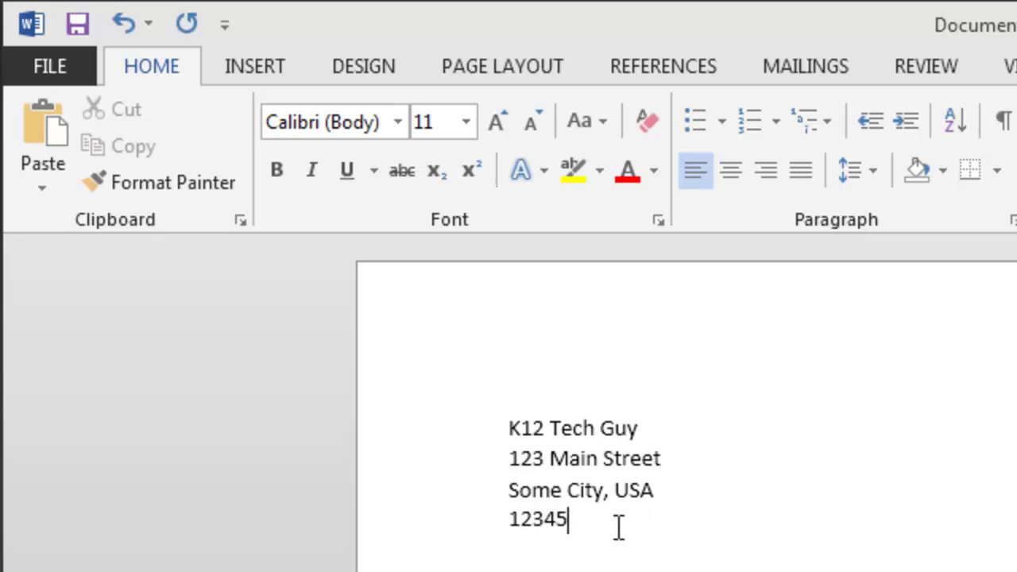
Step: Format the four address lines as 14pt, italic, red text
left_click_drag(572, 519, 513, 428)
left_click(730, 331)
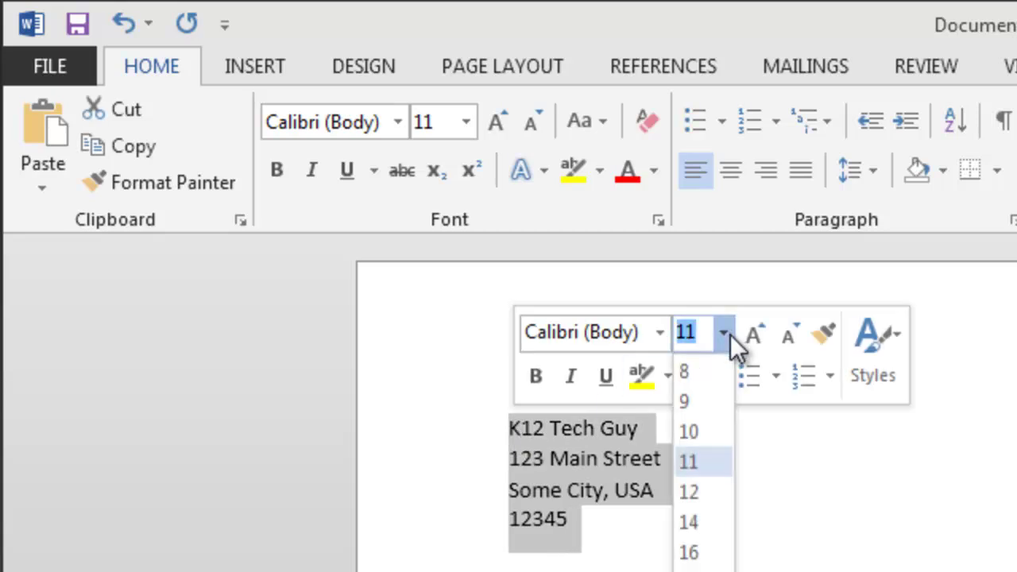
left_click(711, 517)
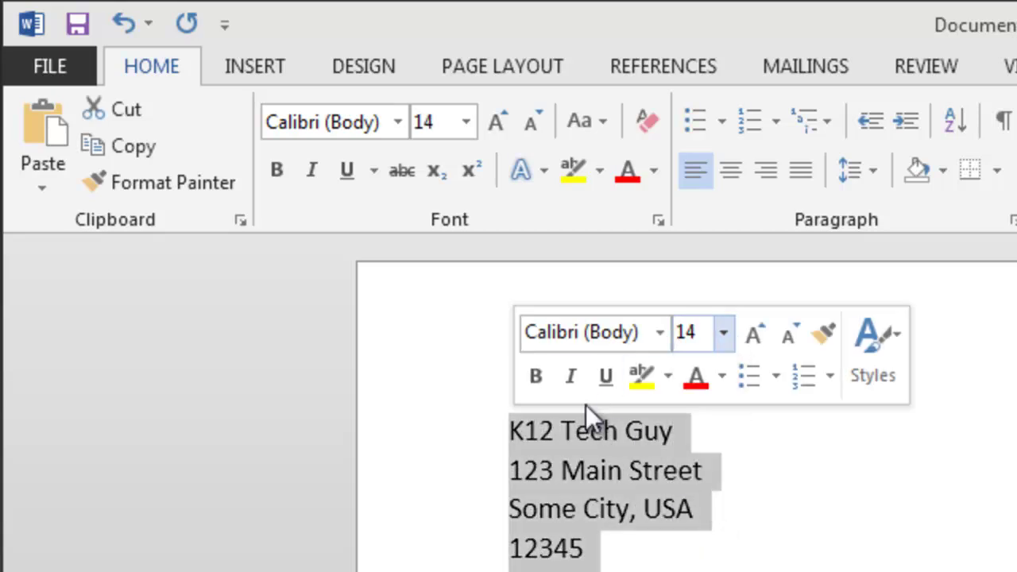
left_click(581, 384)
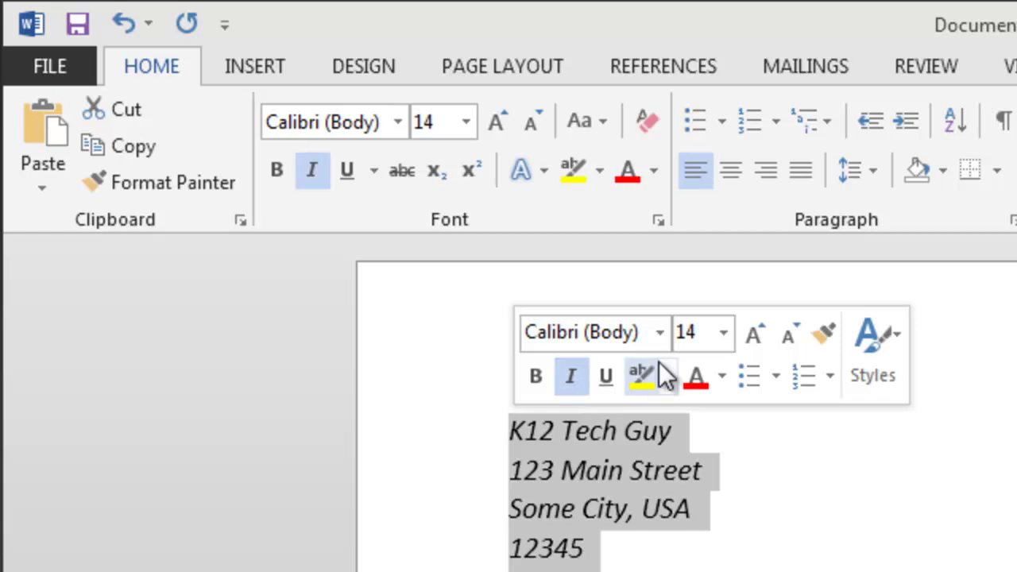
left_click(696, 380)
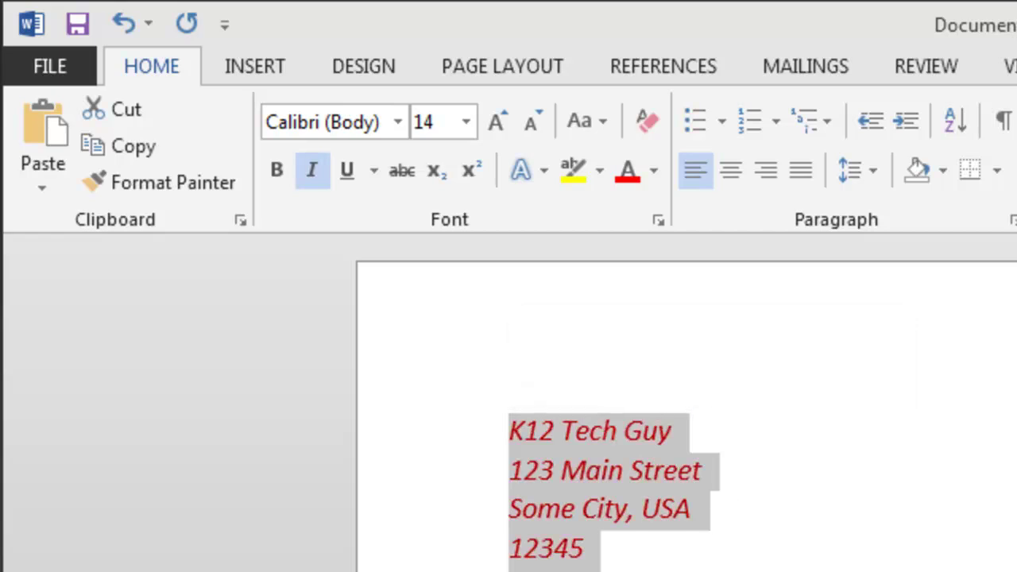
left_click(585, 548)
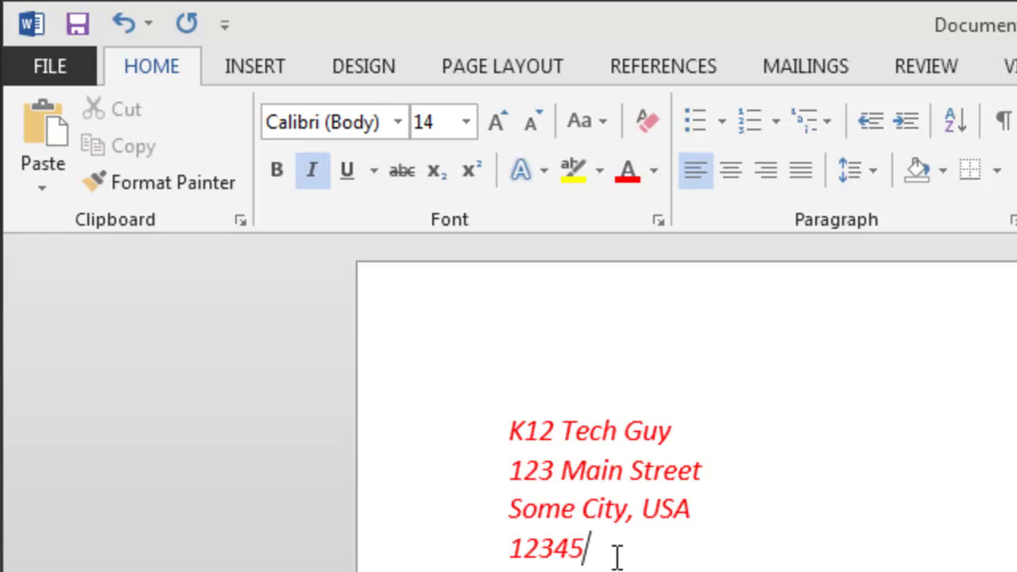
Step: With the formatted address selected, go to the Proofing page of Word Options
left_click_drag(579, 528, 521, 447)
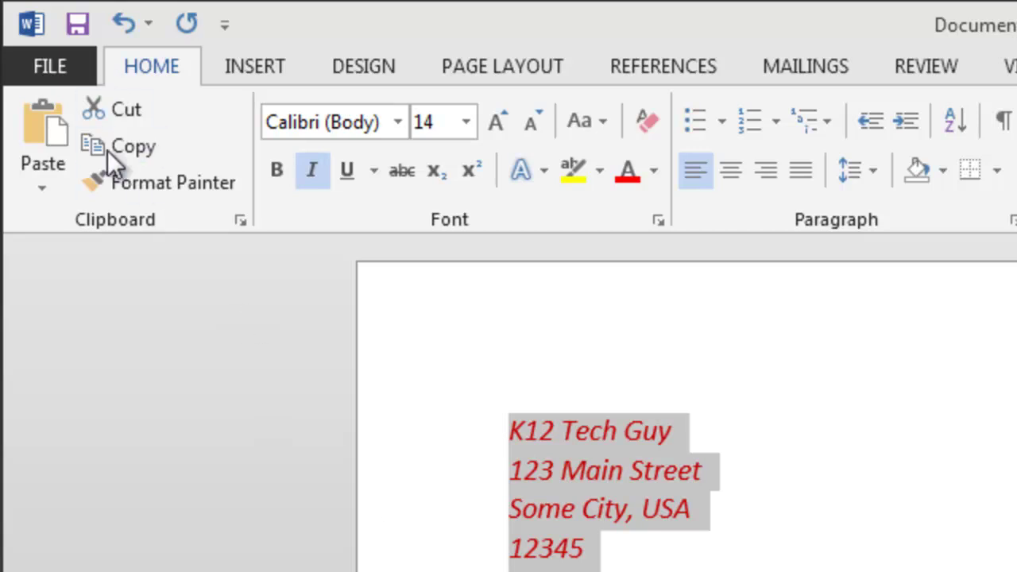
left_click(72, 62)
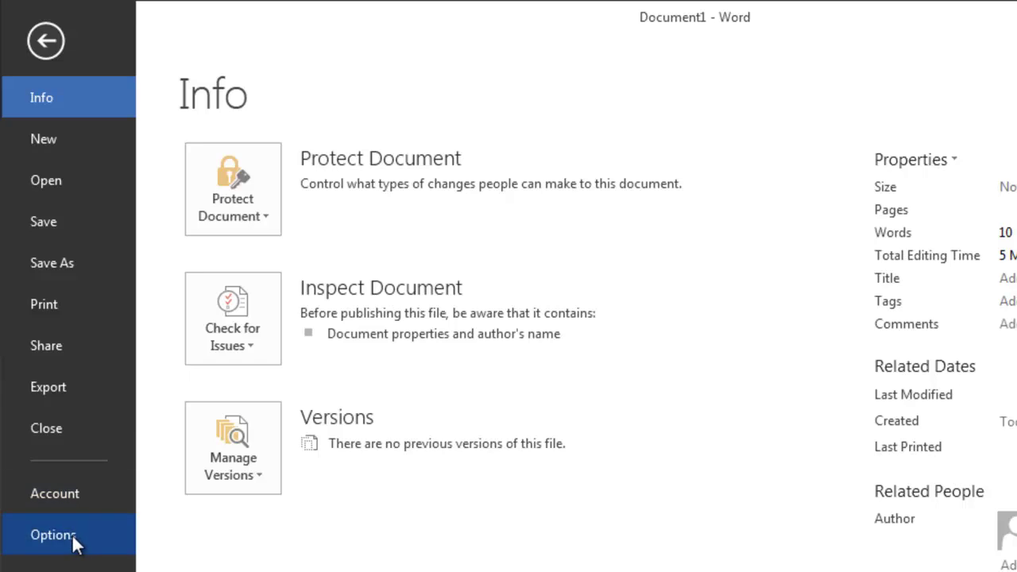
left_click(53, 535)
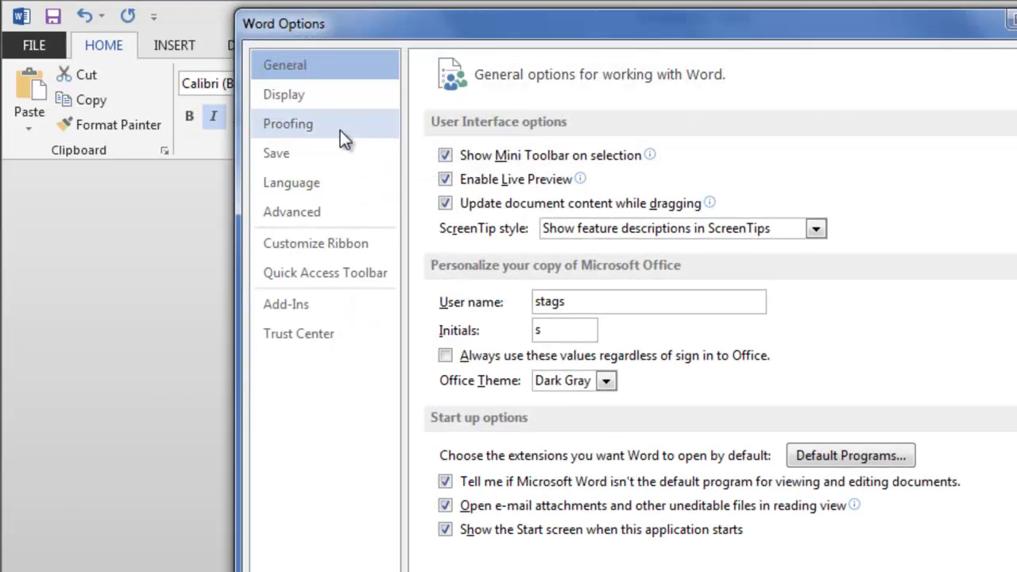
left_click(306, 127)
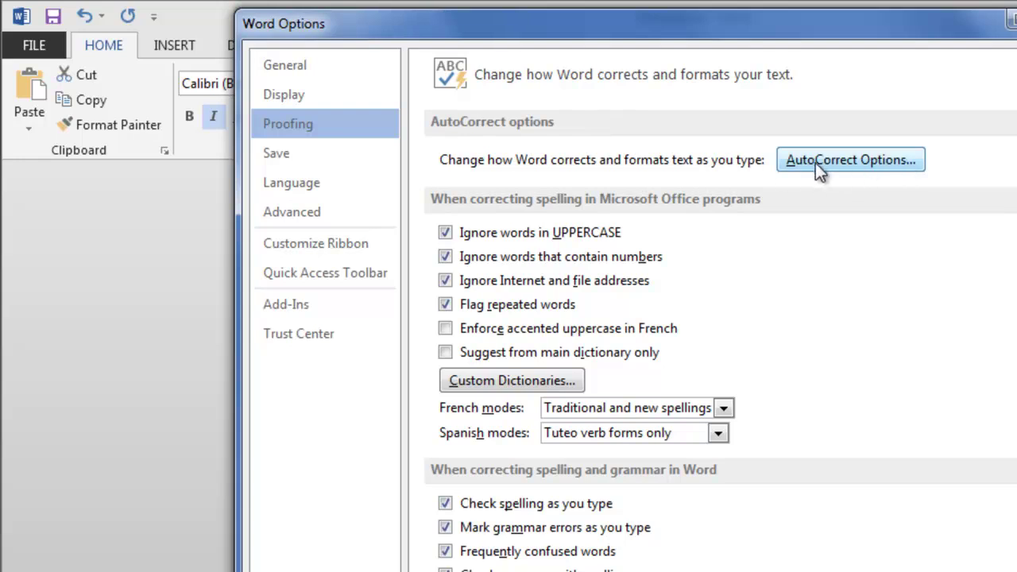
Step: Add a formatted-text AutoCorrect entry replacing '\add' with the selected address block
left_click(850, 163)
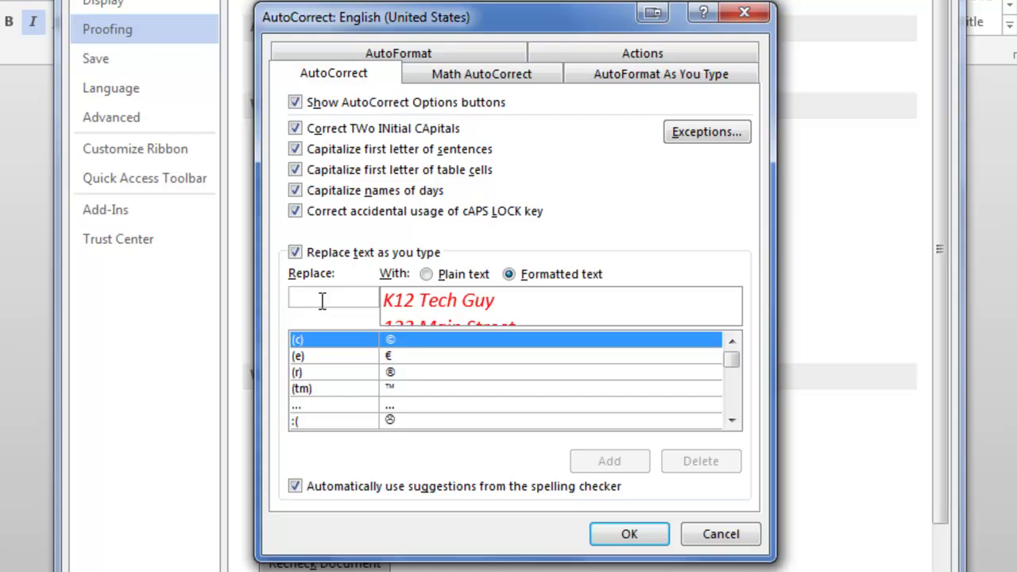
type("\\add")
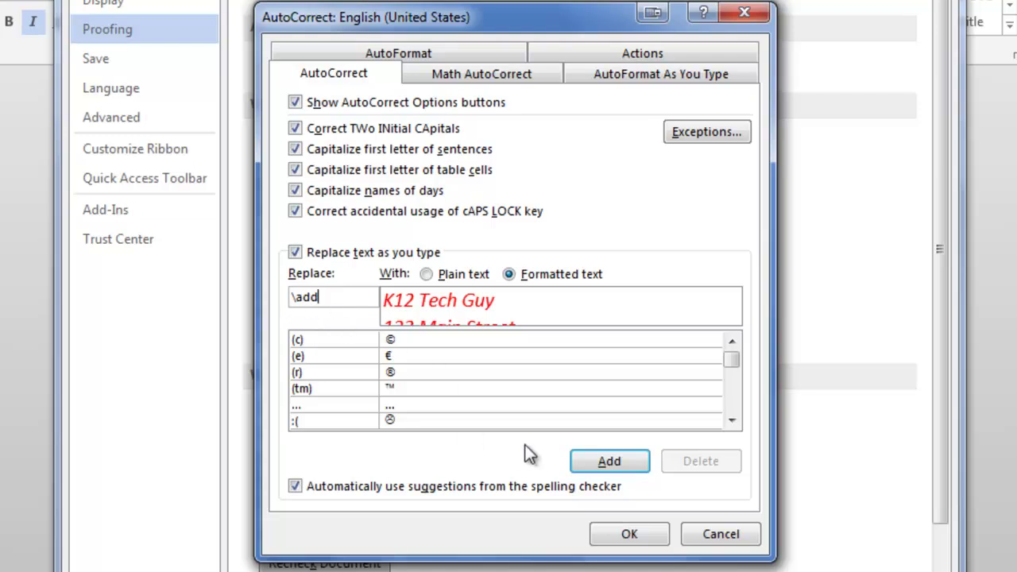
left_click(601, 463)
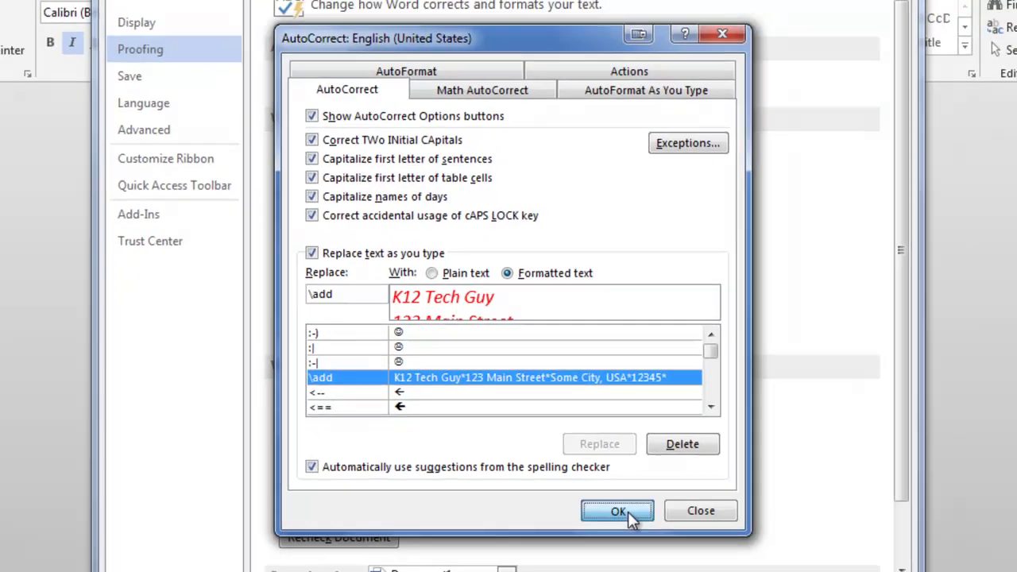
left_click(640, 536)
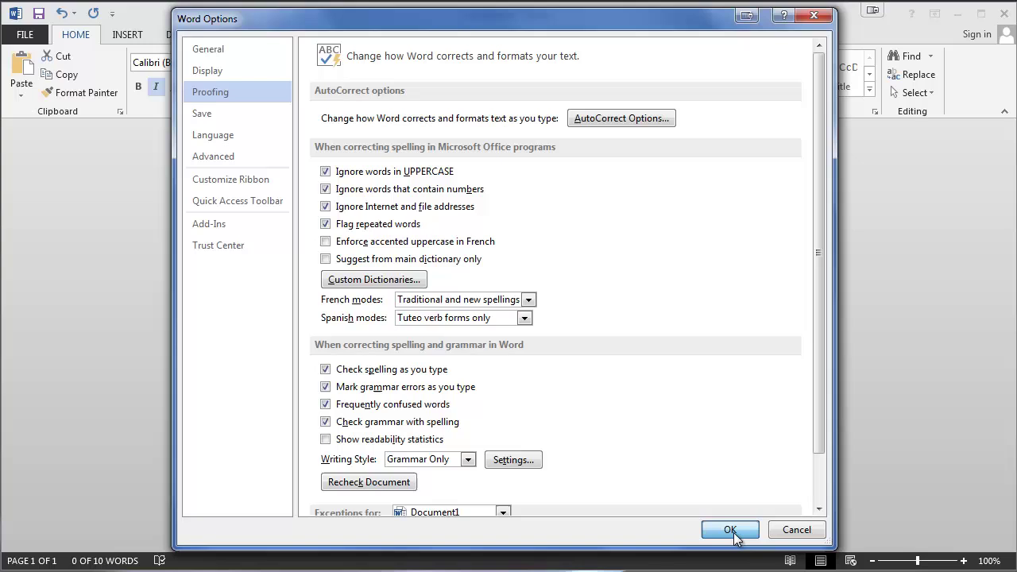
Step: Close Word Options and return to the document
left_click(731, 530)
left_click(334, 368)
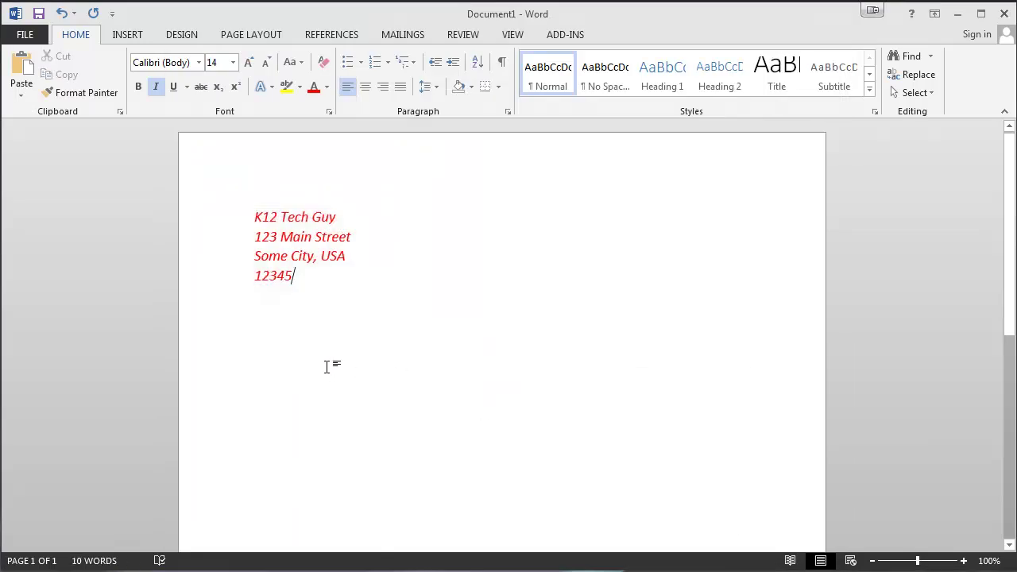
left_click_drag(340, 294, 281, 236)
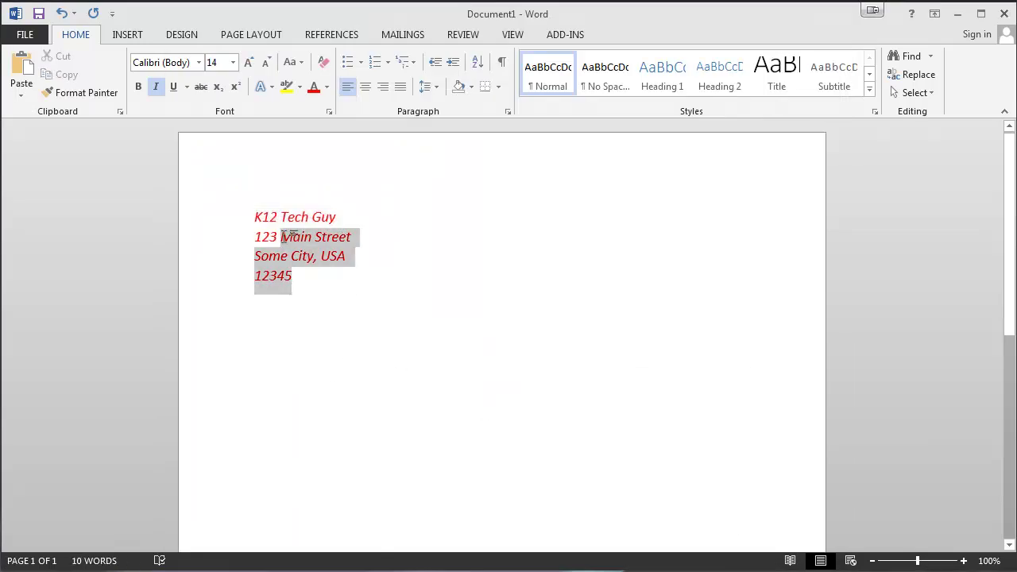
left_click(345, 291)
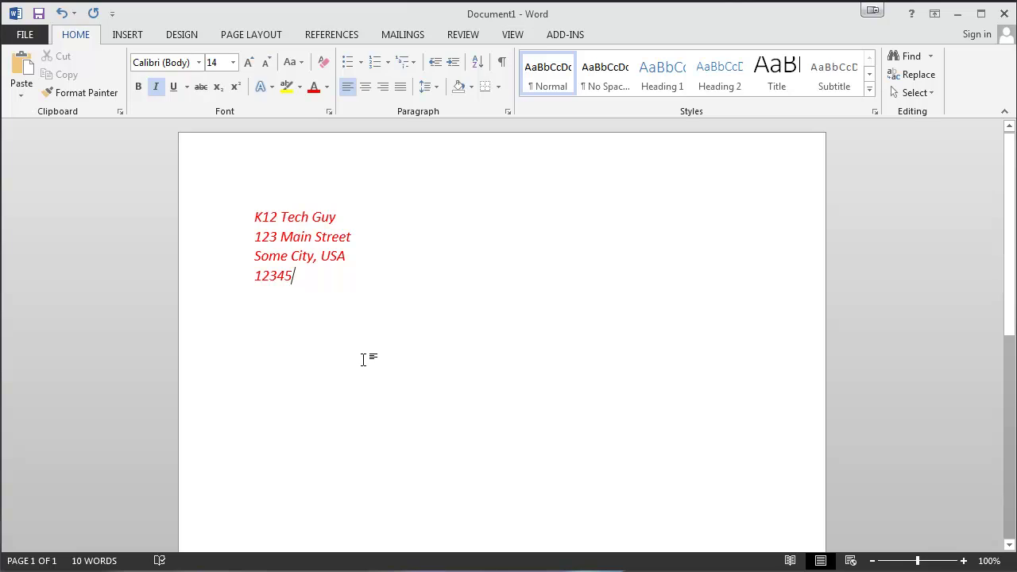
Step: Select everything and undo twice, leaving the page blank
key("ctrl+a")
key("ctrl+z")
key("ctrl+z")
key("ctrl+z")
key("ctrl+z")
key("ctrl+z")
key("ctrl+z")
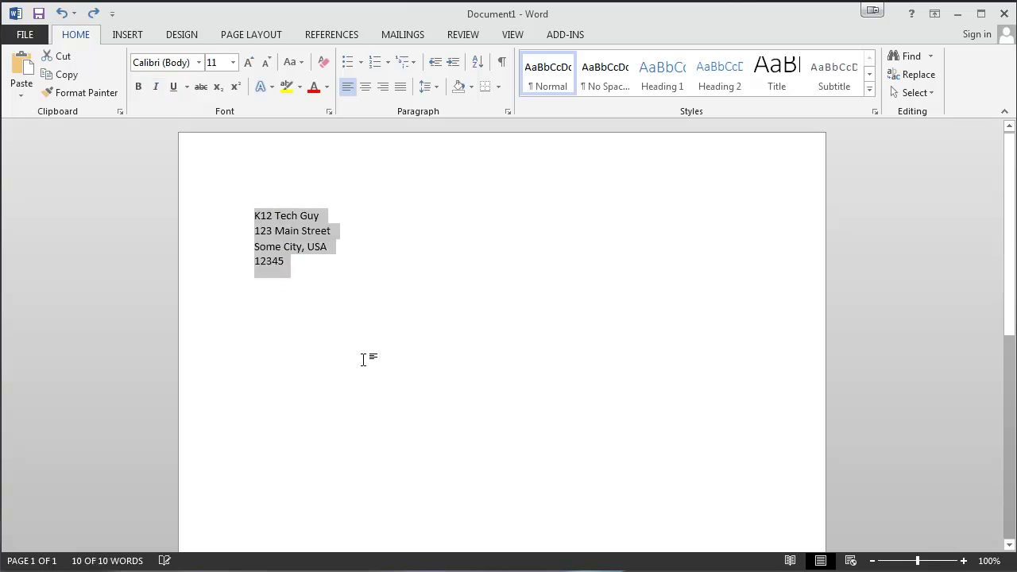
key("ctrl+z")
key("ctrl+z")
key("ctrl+z")
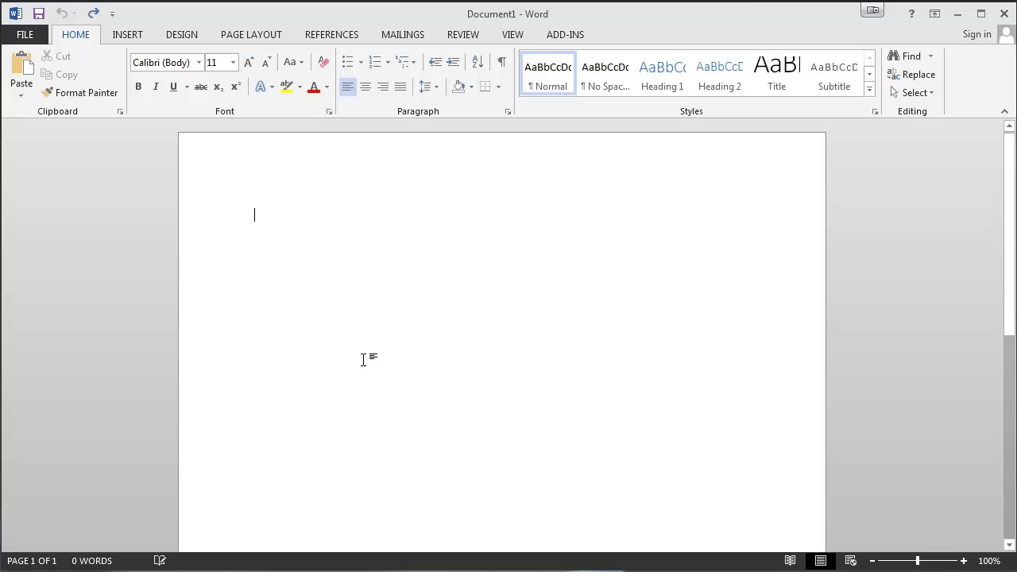